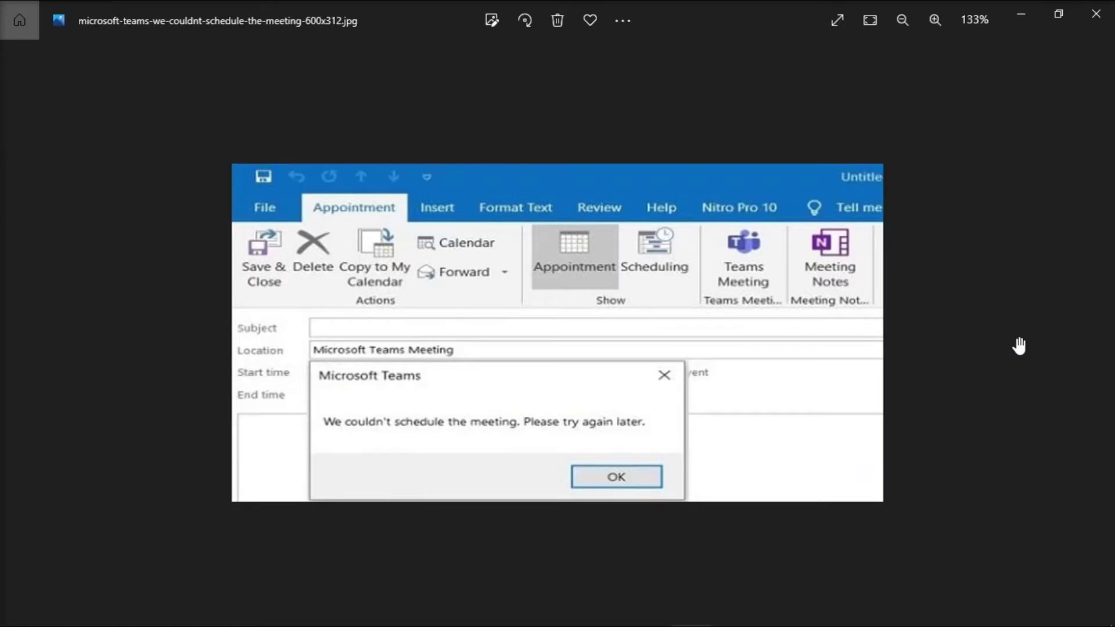
Load teams.microsoft.com in Chrome by accepting the address-bar autocomplete suggestion.
mouse_move(813, 625)
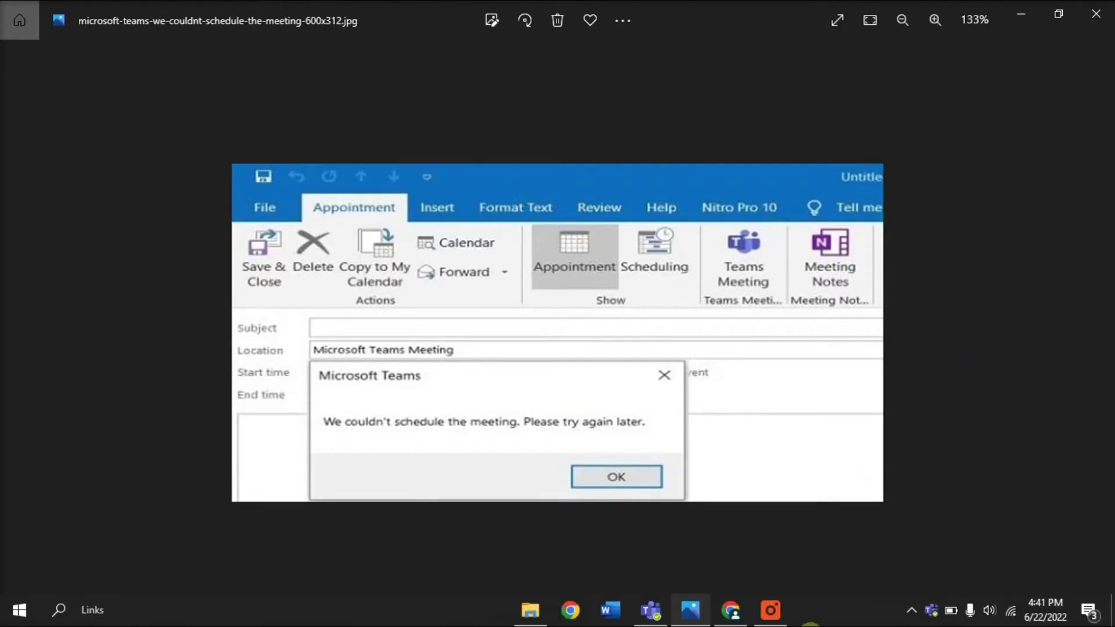
click(737, 616)
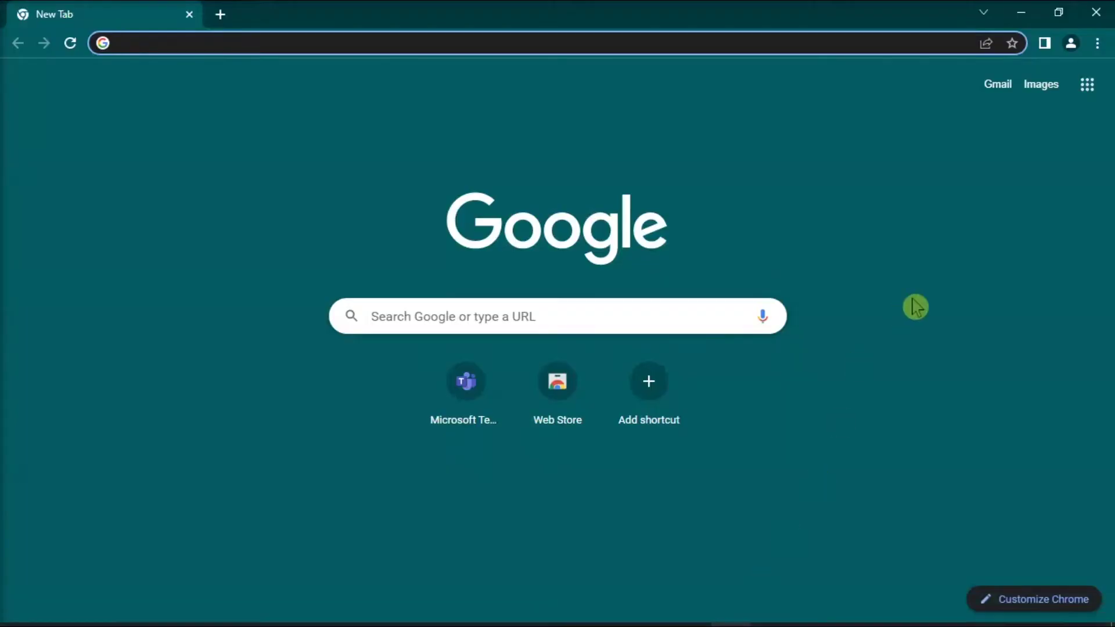
text(teams.microsoft.com)
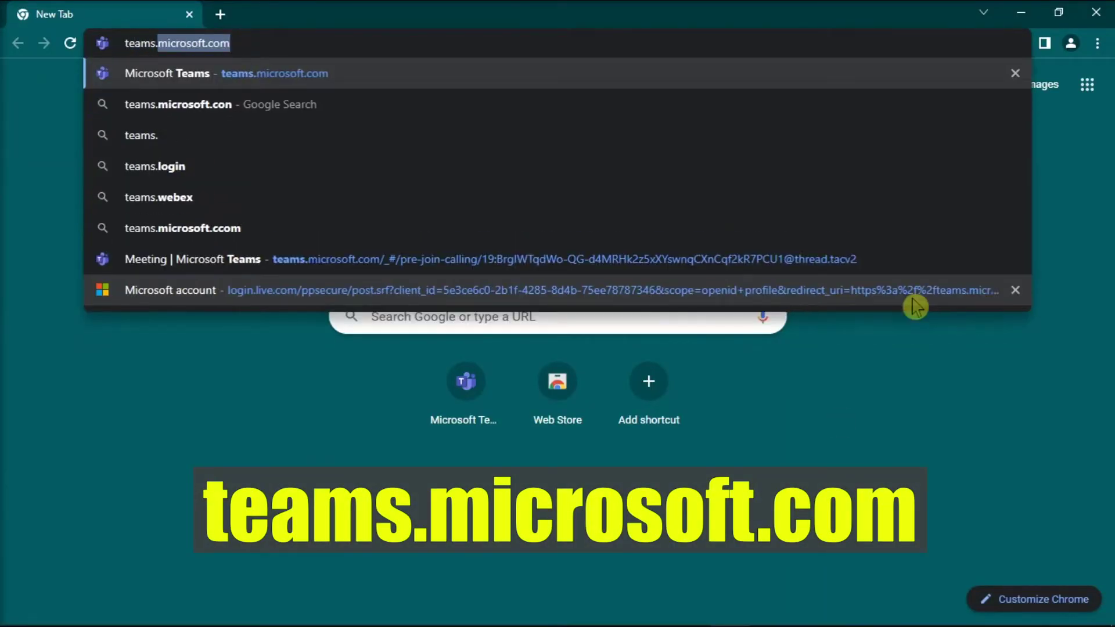
key(Right)
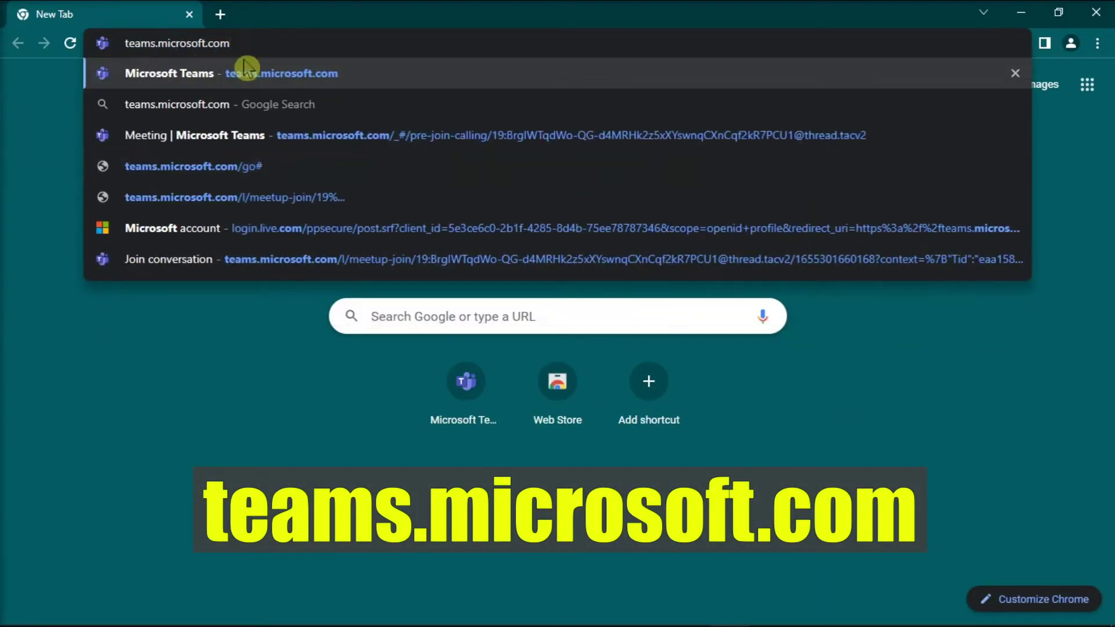
key(Return)
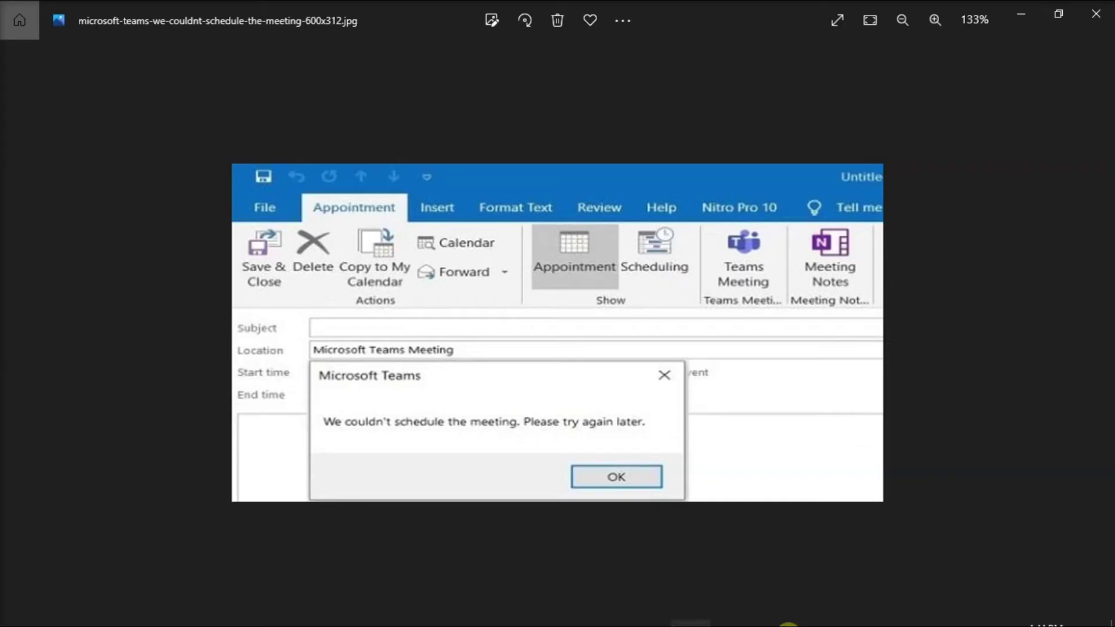
Uncheck the Microsoft Teams Meeting Add-in in Outlook's COM Add-ins list, reached through Options > Add-ins.
mouse_move(787, 625)
click(730, 610)
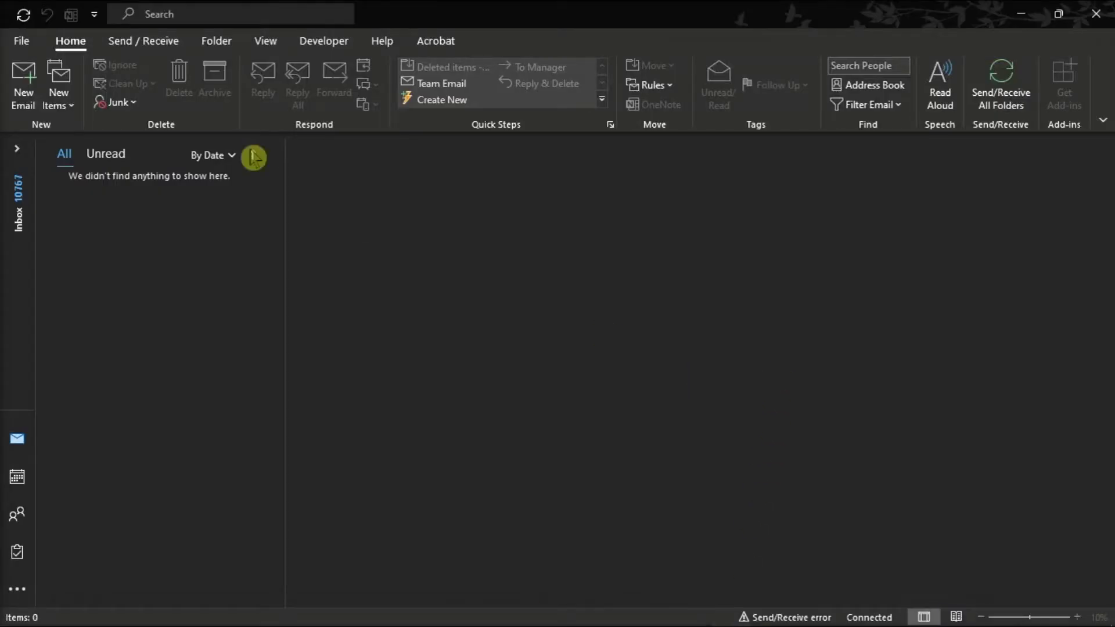
click(24, 42)
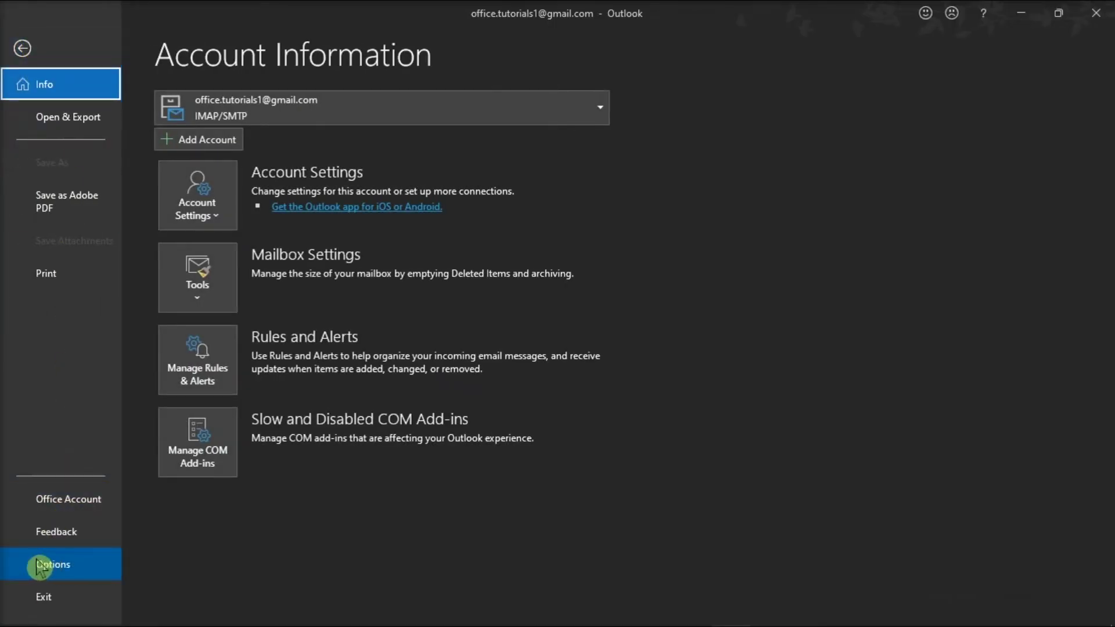
click(80, 568)
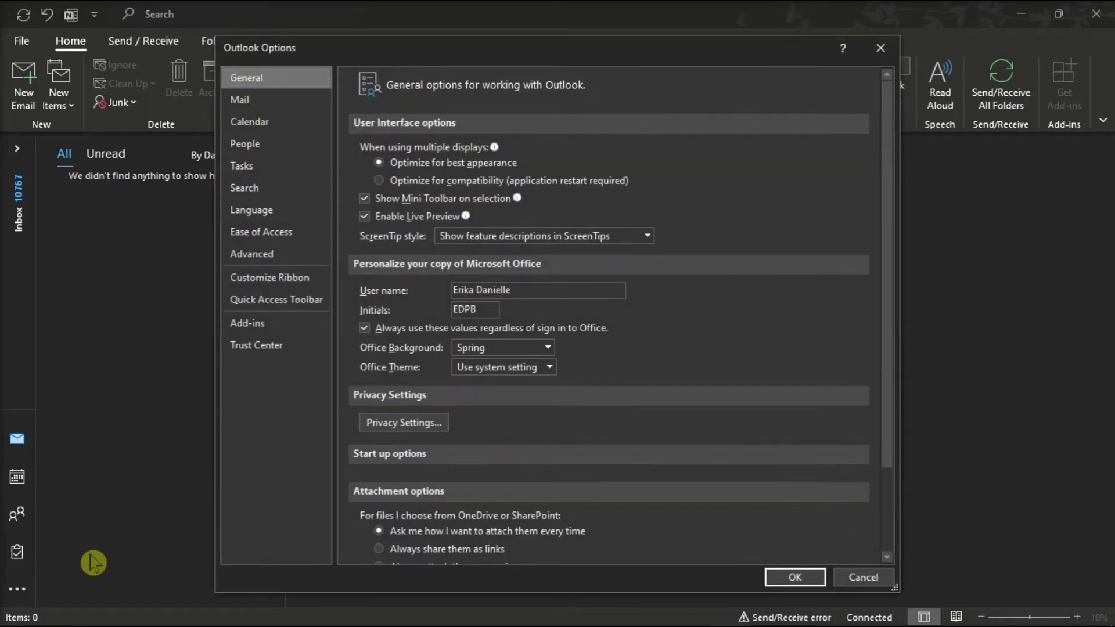
click(267, 326)
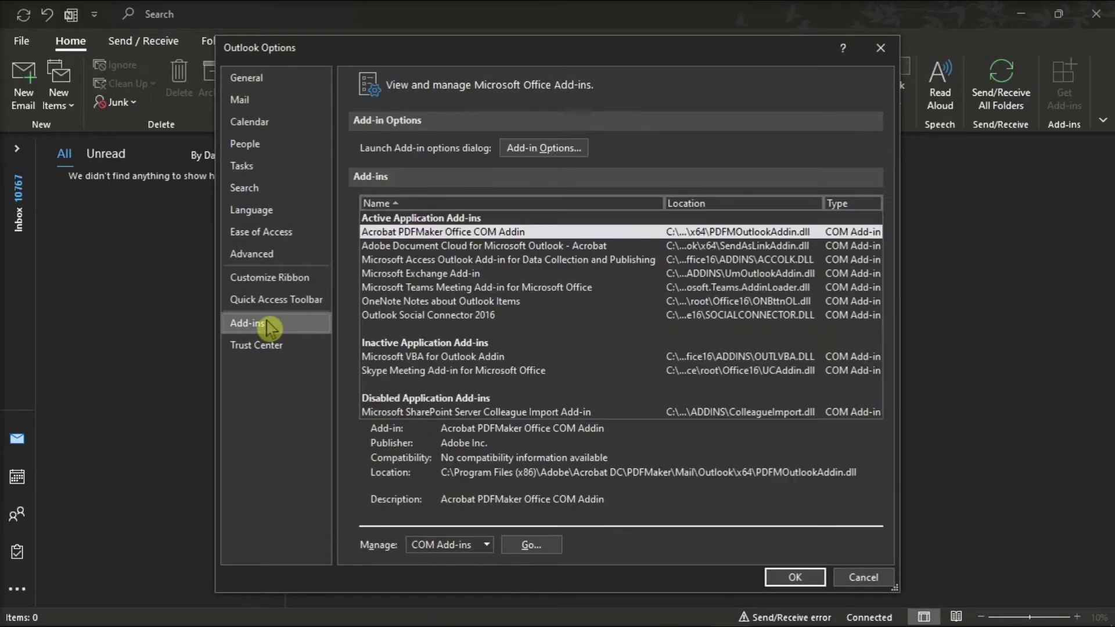
click(401, 287)
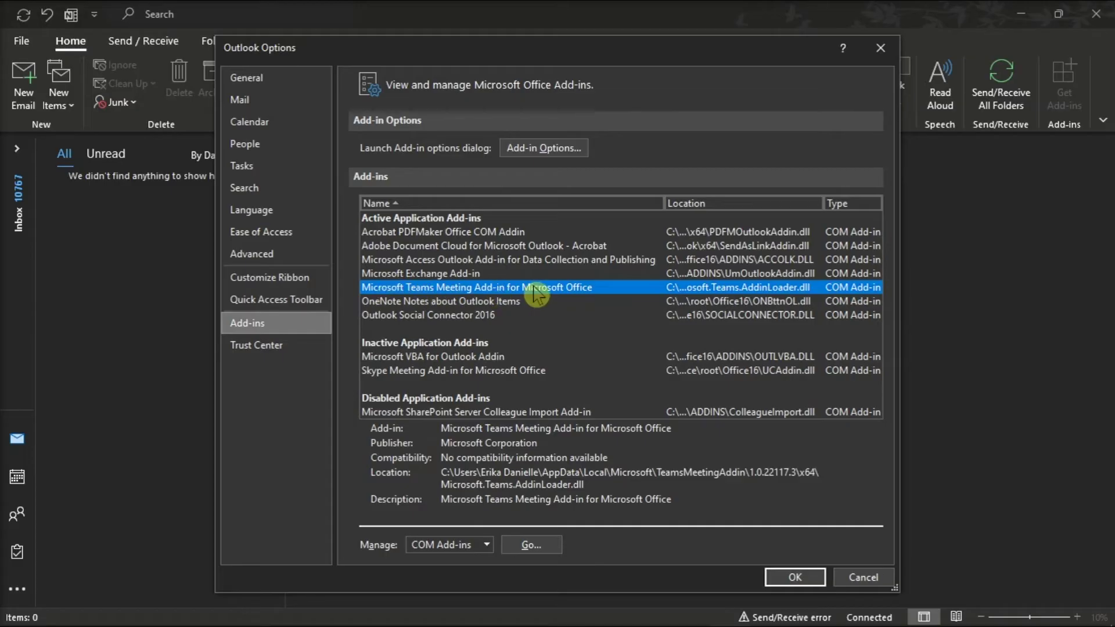
click(531, 545)
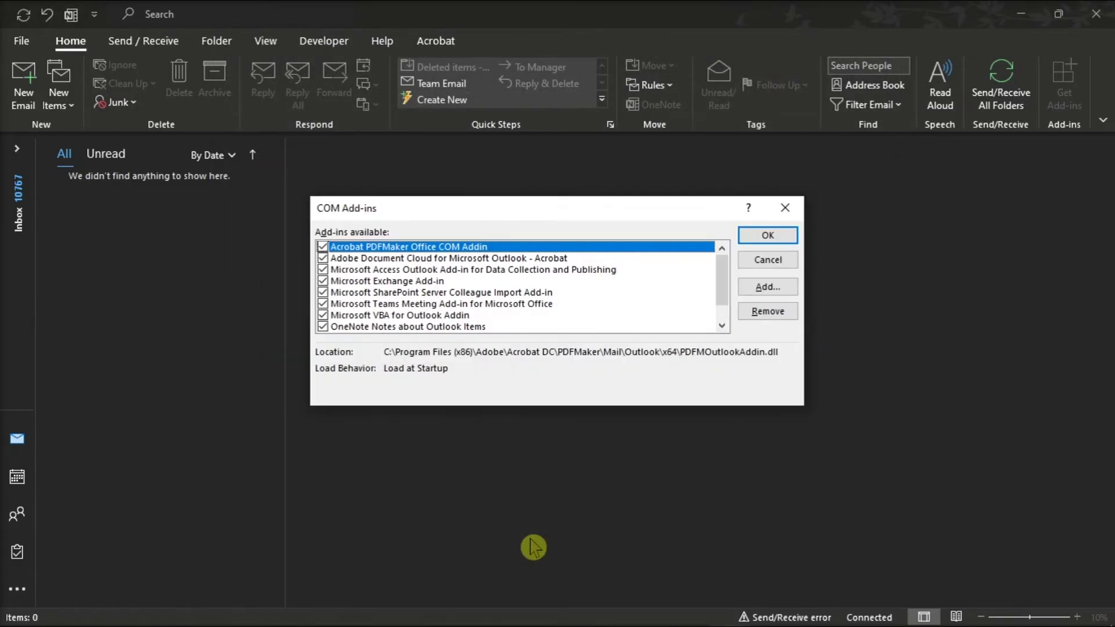
click(323, 304)
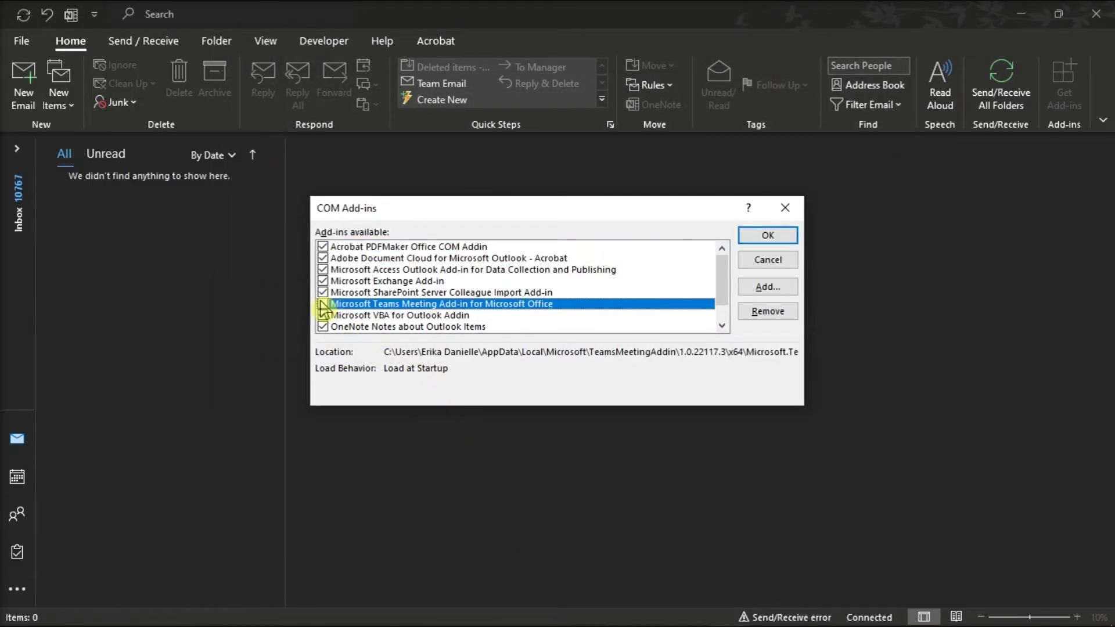
click(769, 238)
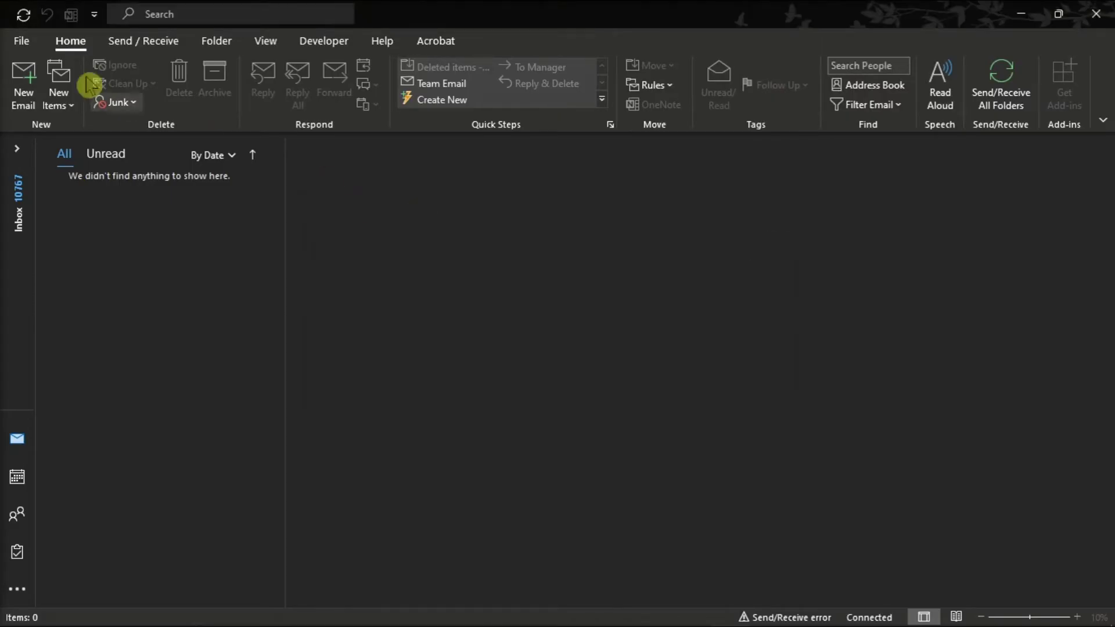
click(29, 41)
Re-check the Microsoft Teams Meeting Add-in in COM Add-ins, then bring the Outlook Inbox forward.
click(65, 566)
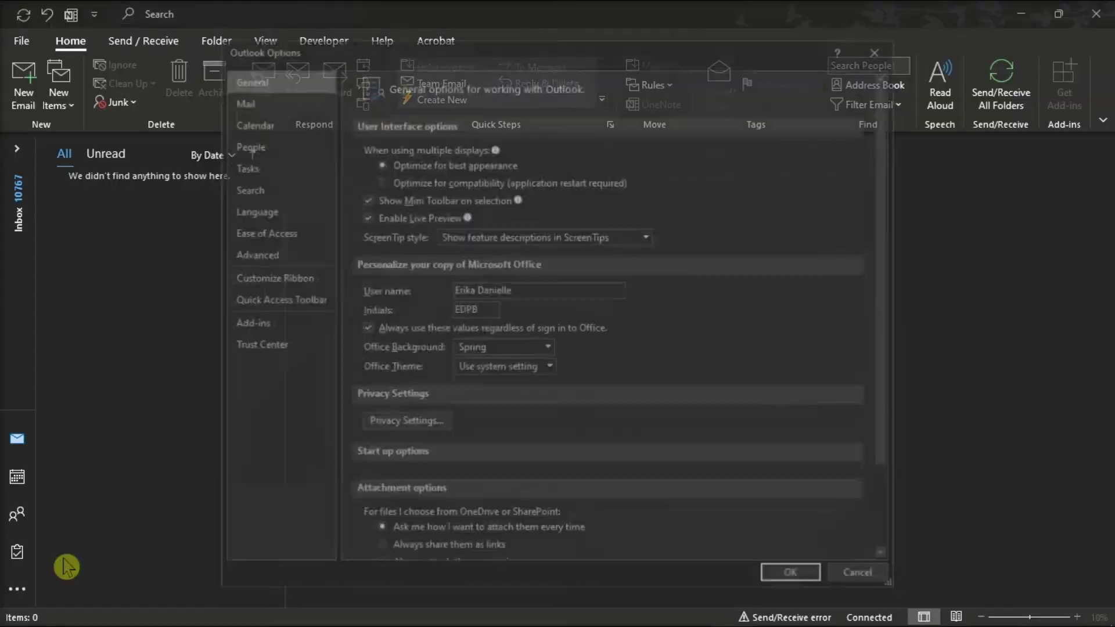
click(276, 327)
click(430, 344)
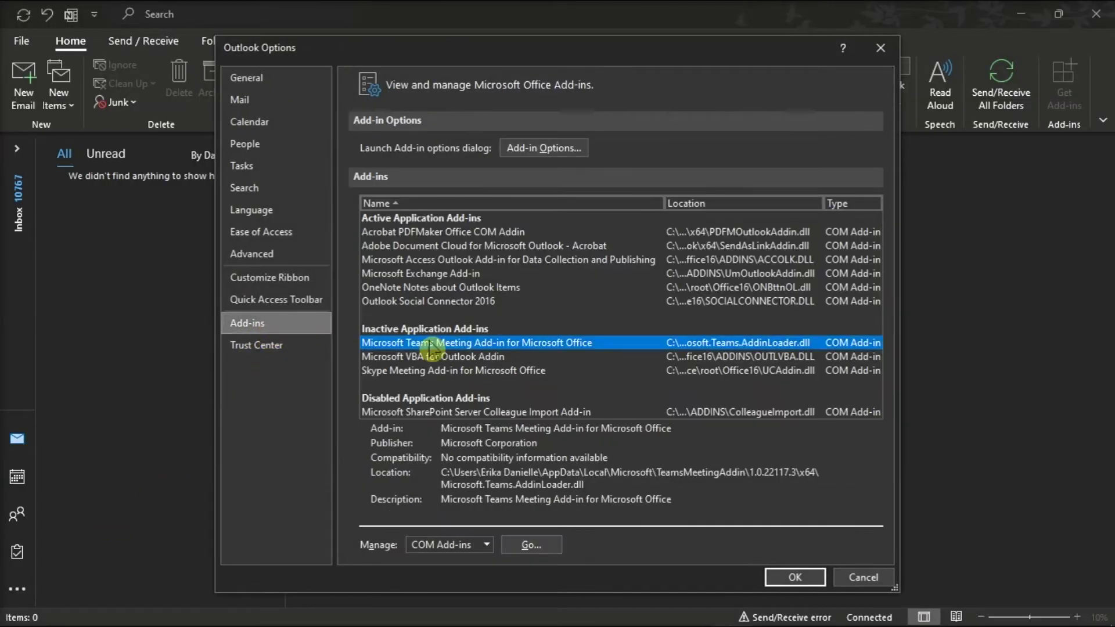
click(531, 545)
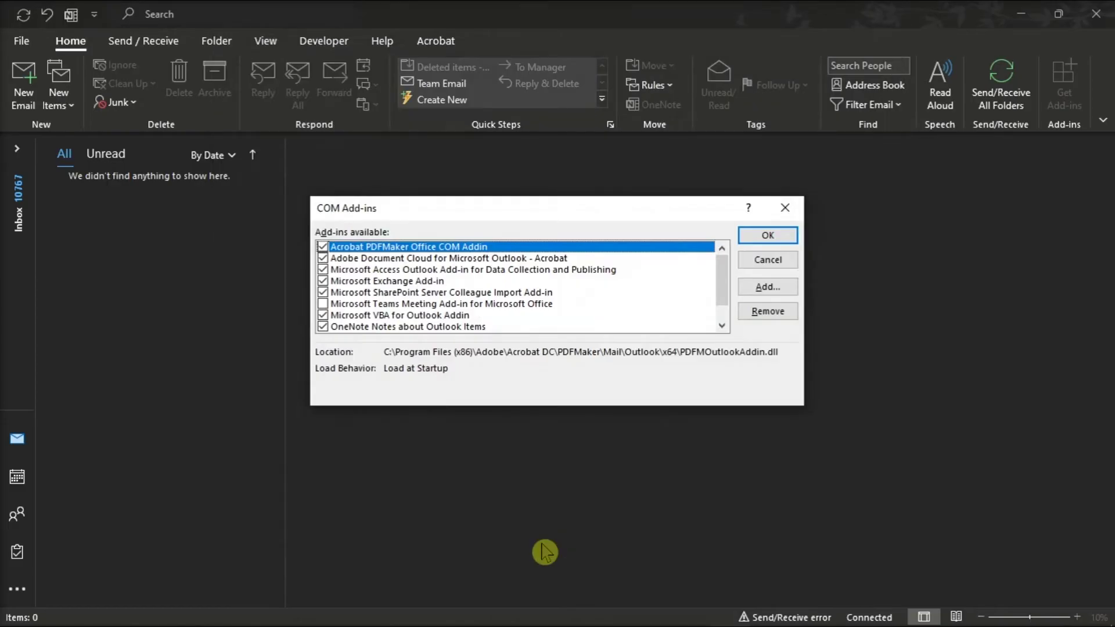
click(323, 303)
click(771, 237)
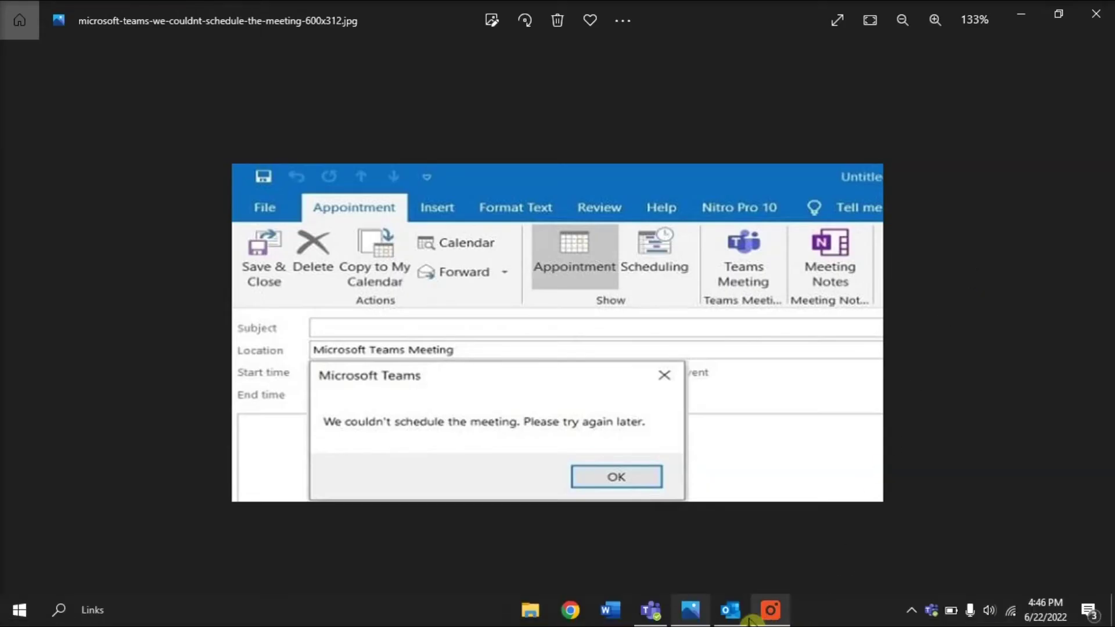
click(730, 609)
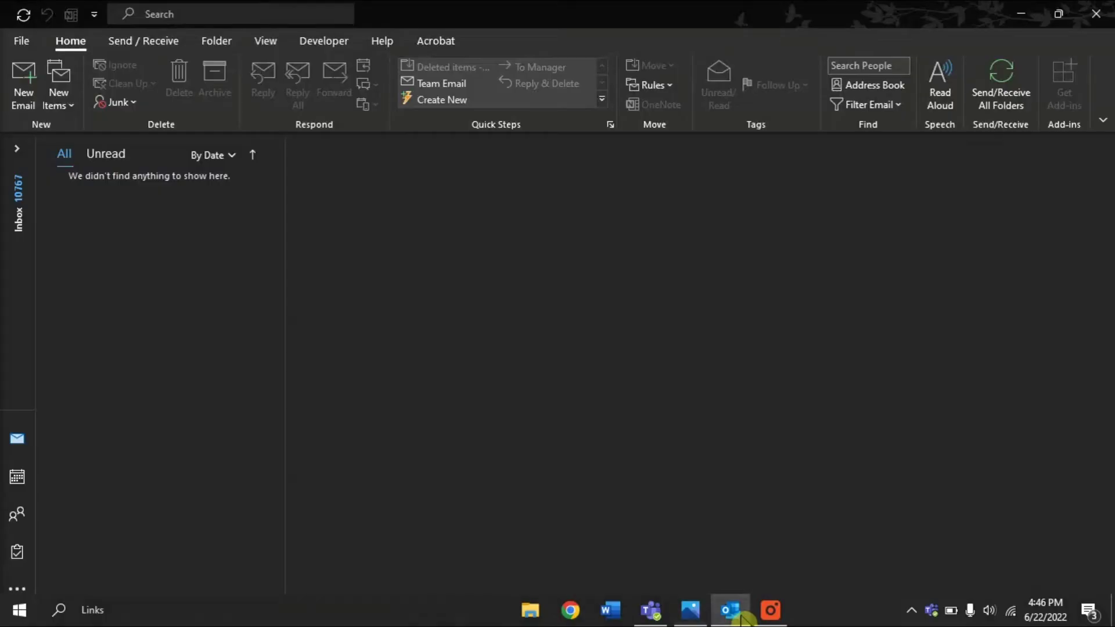
Open File > Account Settings and choose New... on the Email tab to add an account.
click(25, 42)
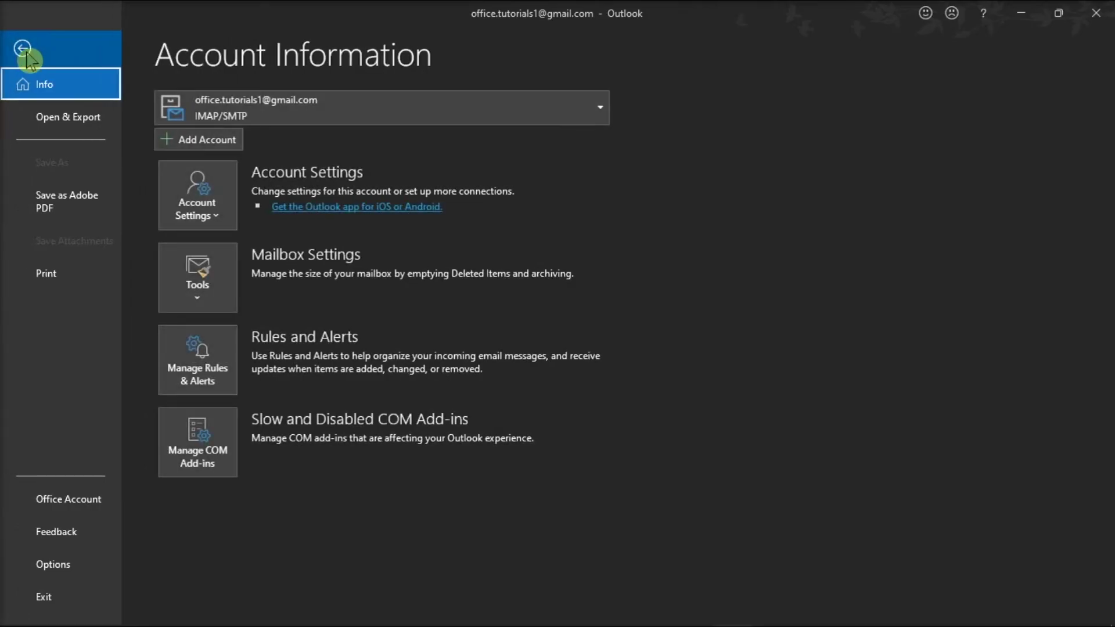
click(206, 197)
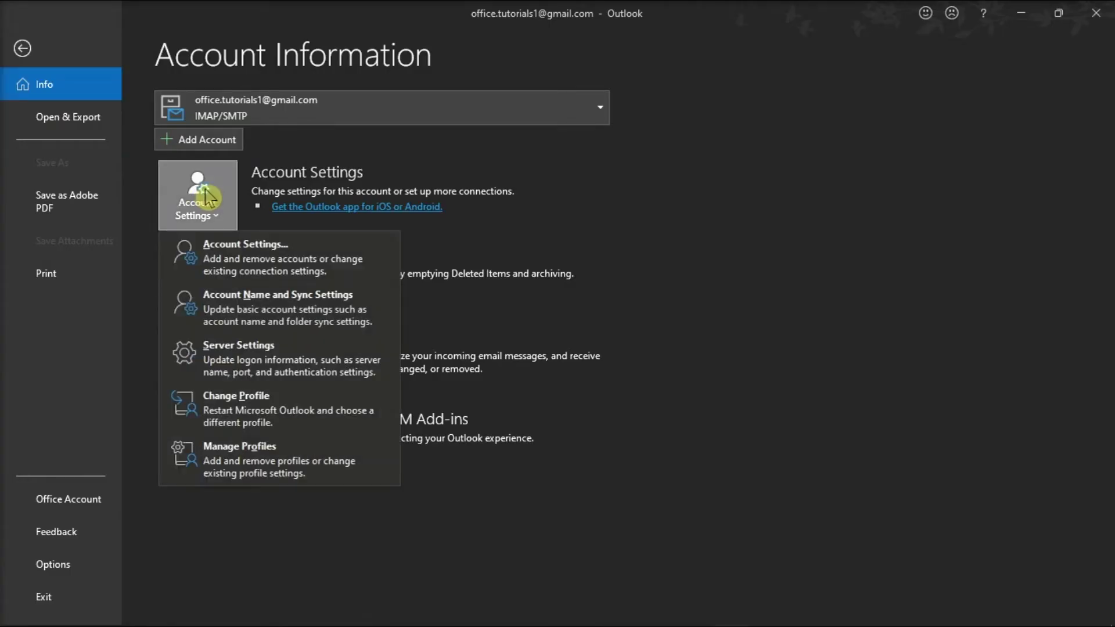
click(219, 253)
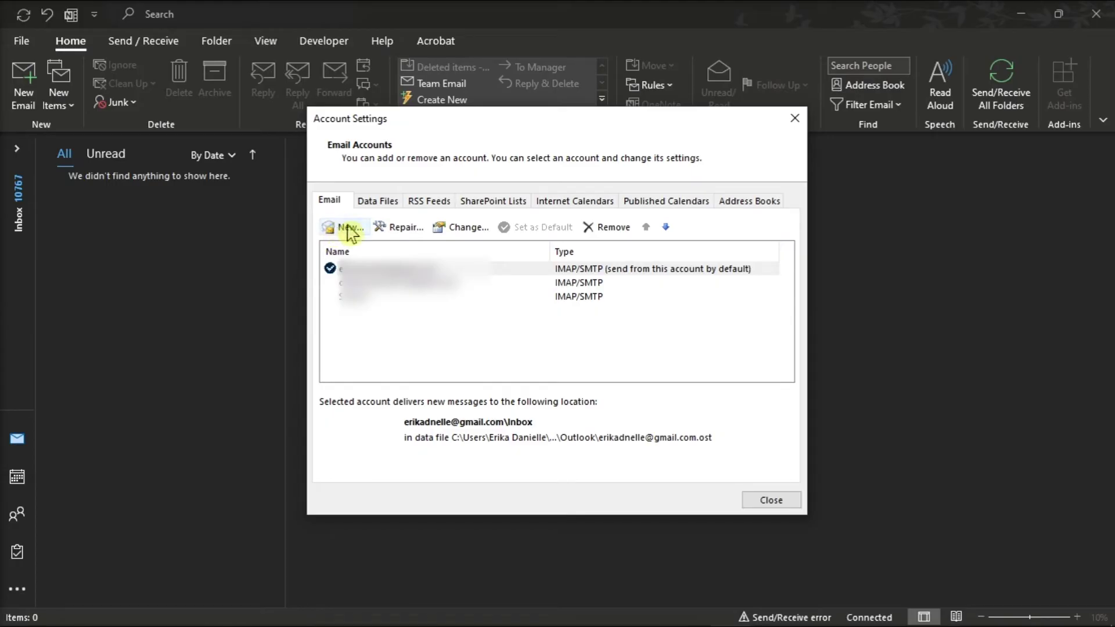
click(348, 227)
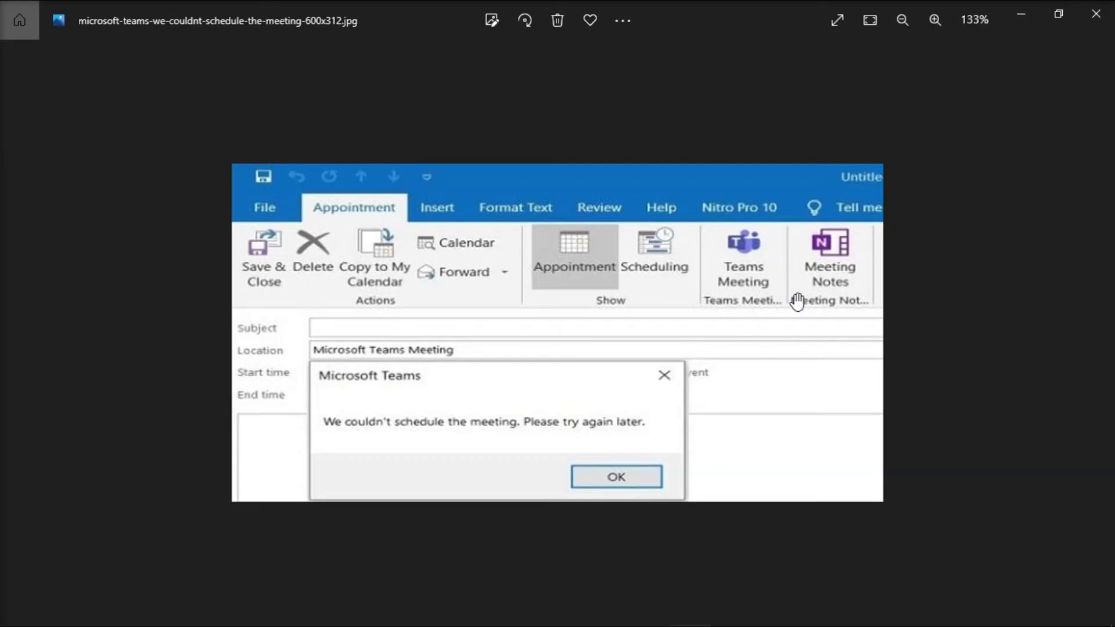
Search Start for 'teams', view the Microsoft Teams app's context menu, then launch Chrome.
click(3, 626)
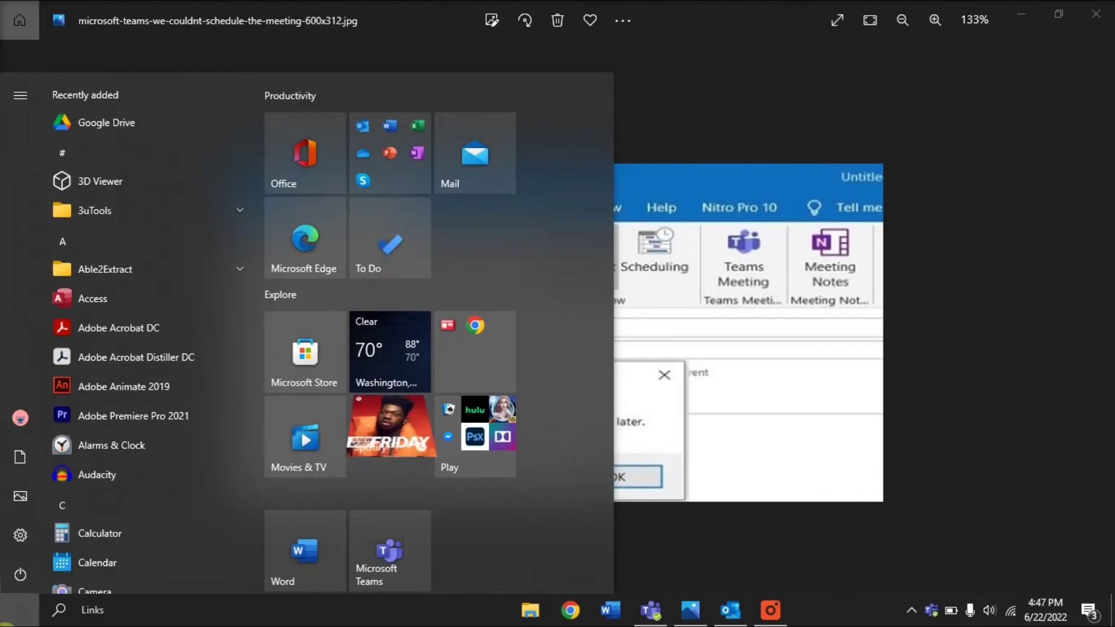
text(teams)
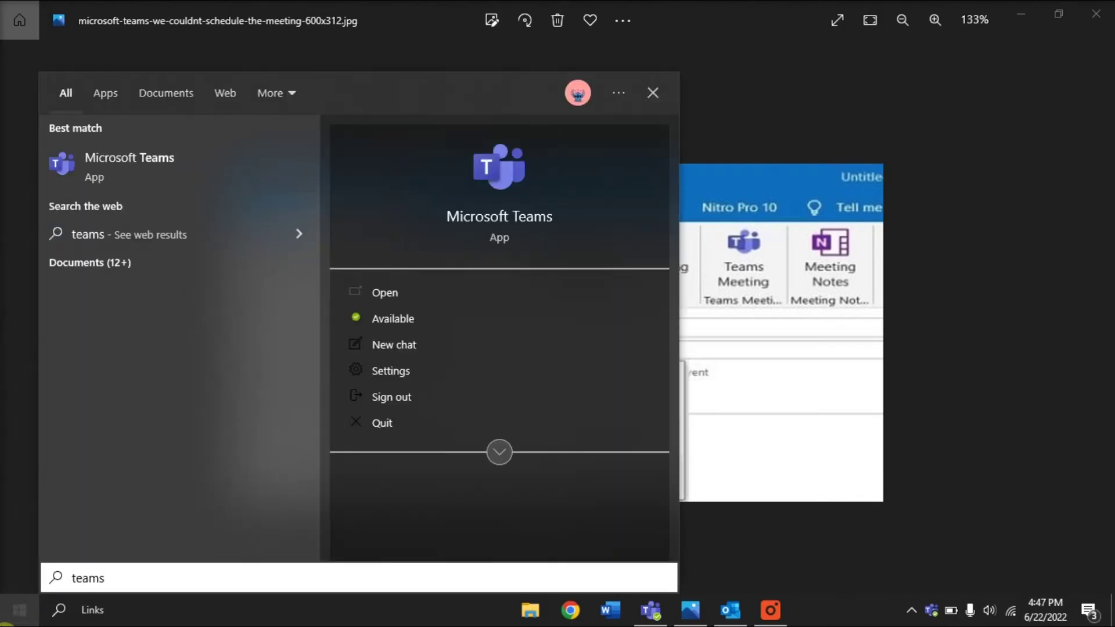
right_click(182, 180)
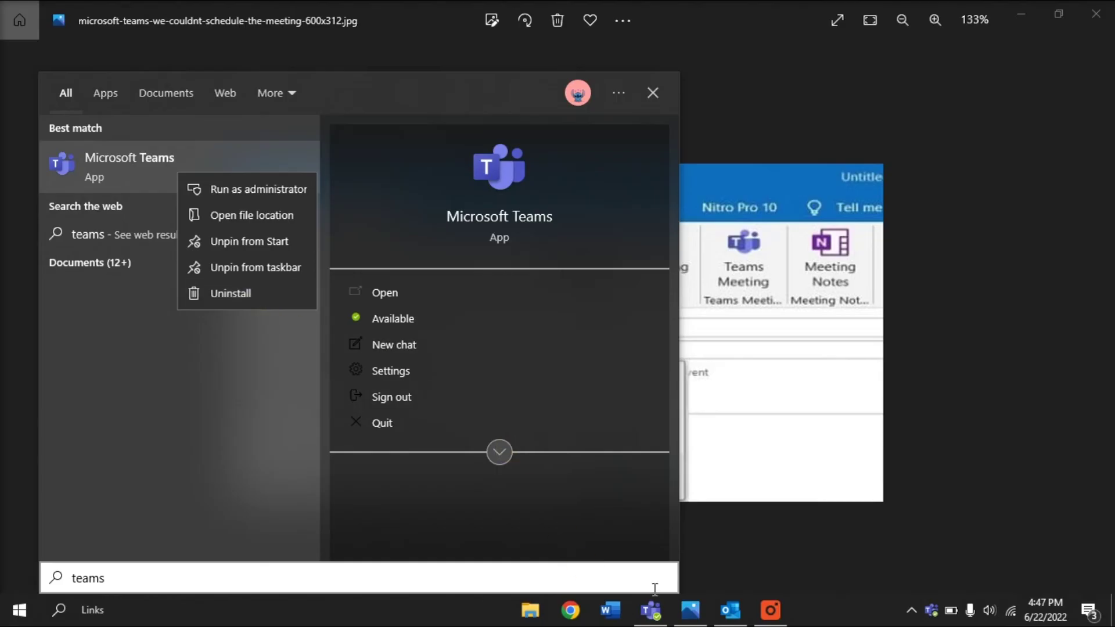
click(571, 614)
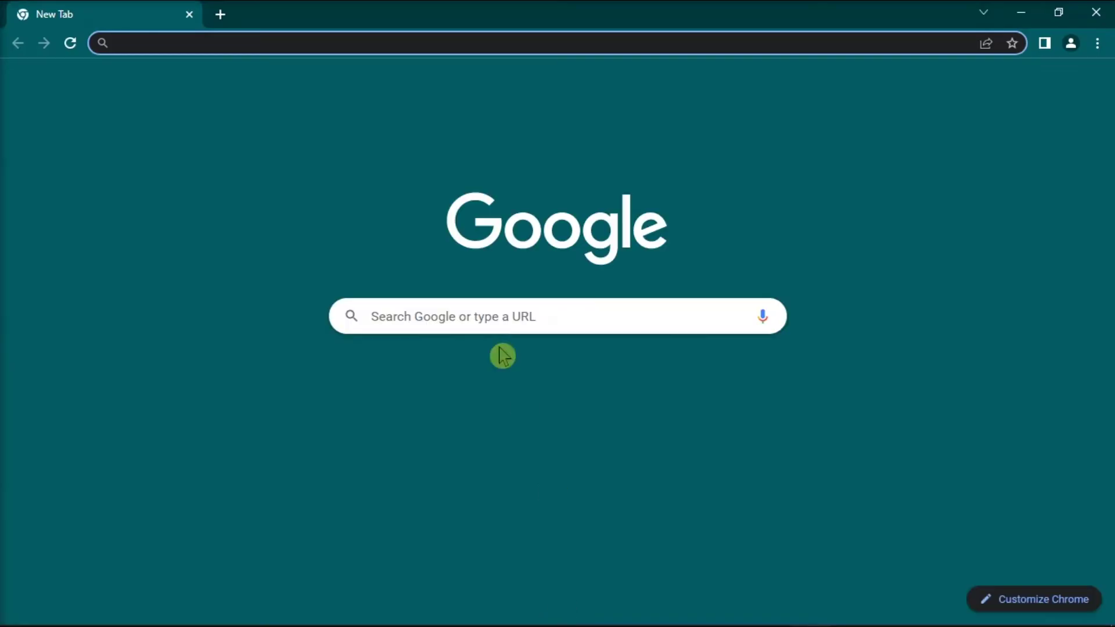
Go to microsoft.com/en-us/microsoft-teams/download-app in Chrome, then return to the Photos error screenshot.
click(179, 38)
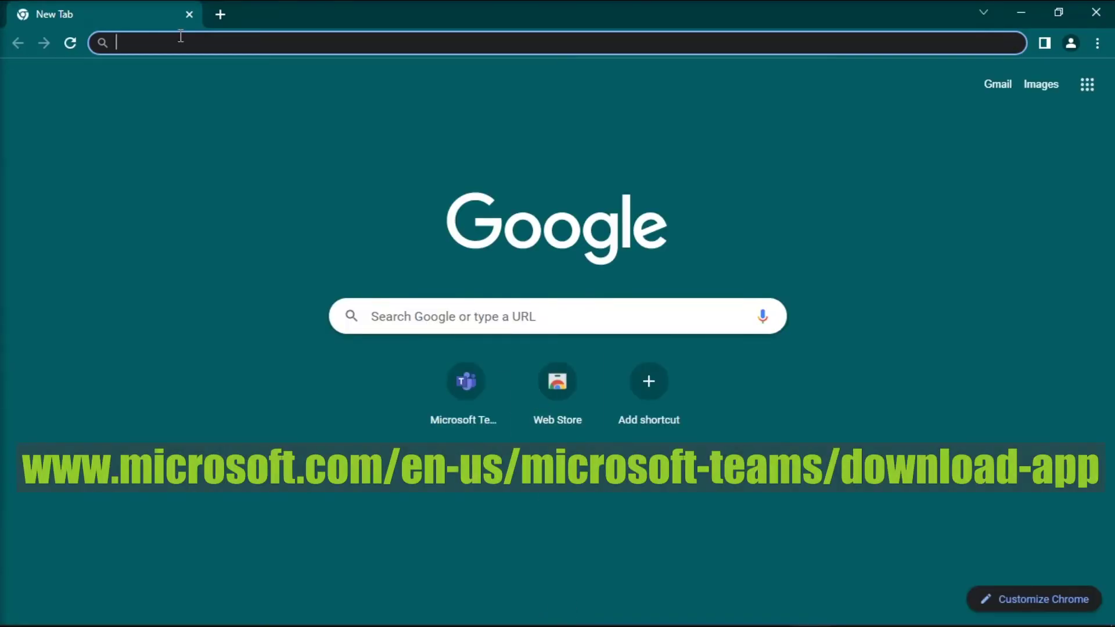
text(microsoft.com/en-us)
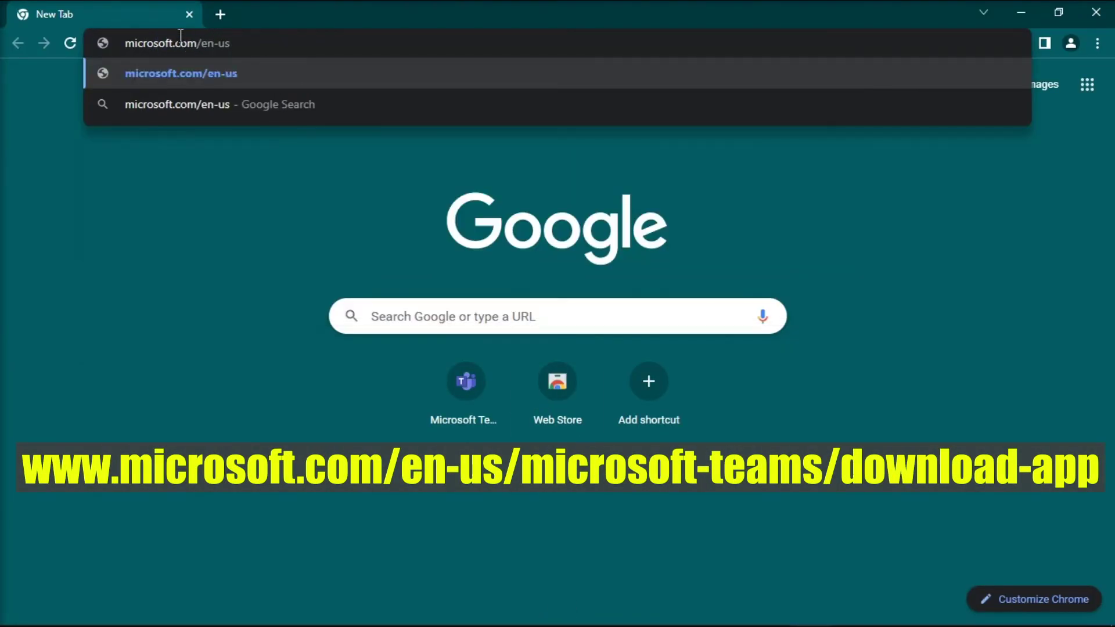
text(/microsoft-teams/)
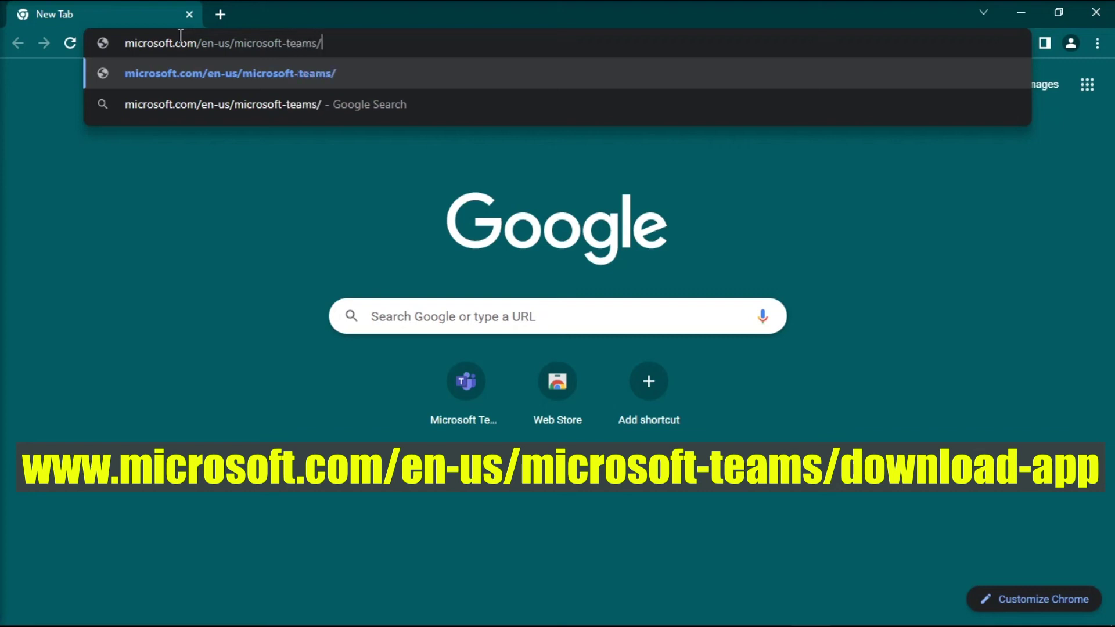
text(download-app)
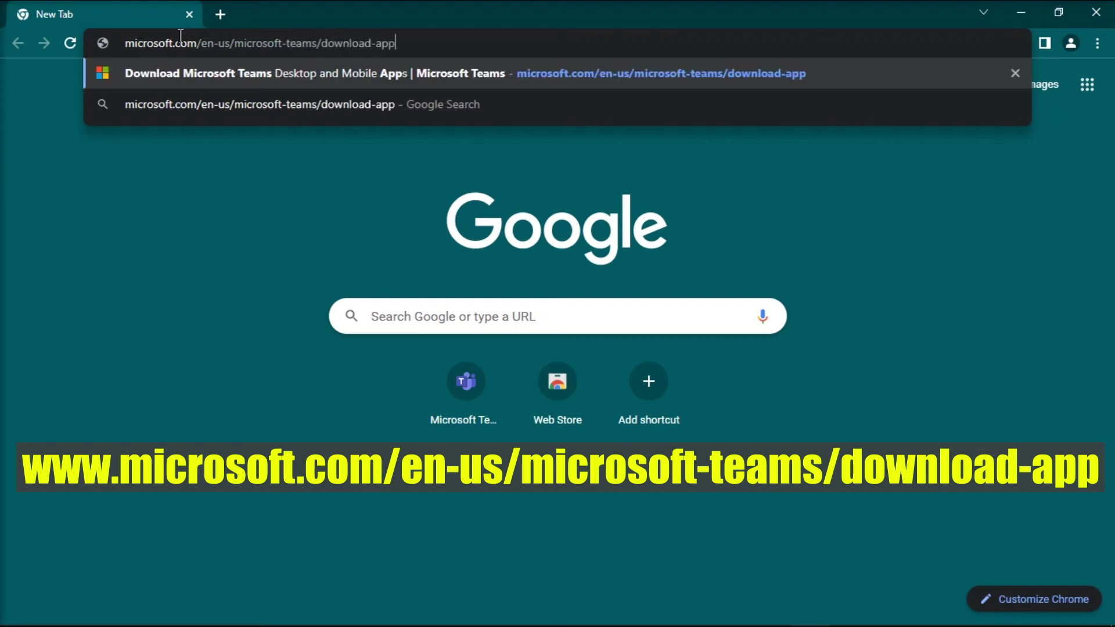
key(ctrl+a)
click(277, 39)
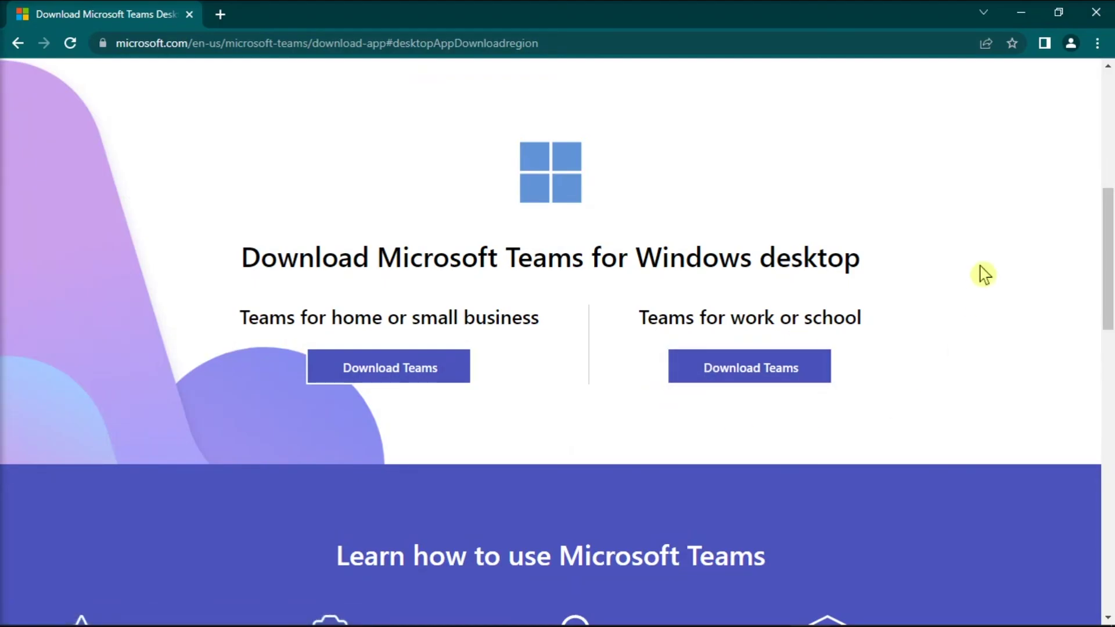
mouse_move(677, 625)
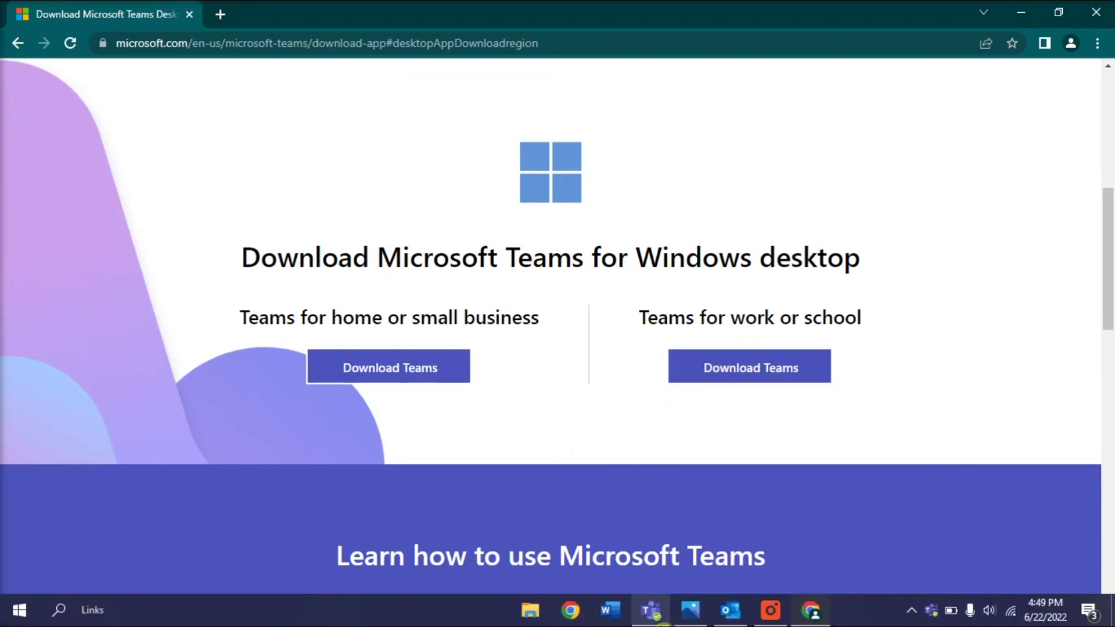
click(702, 621)
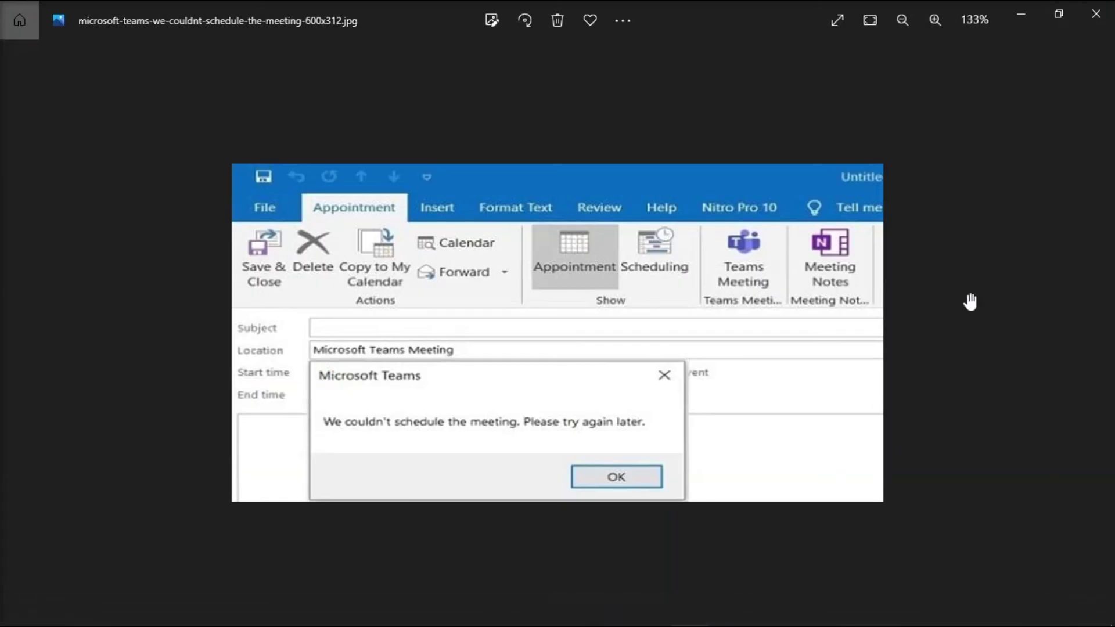